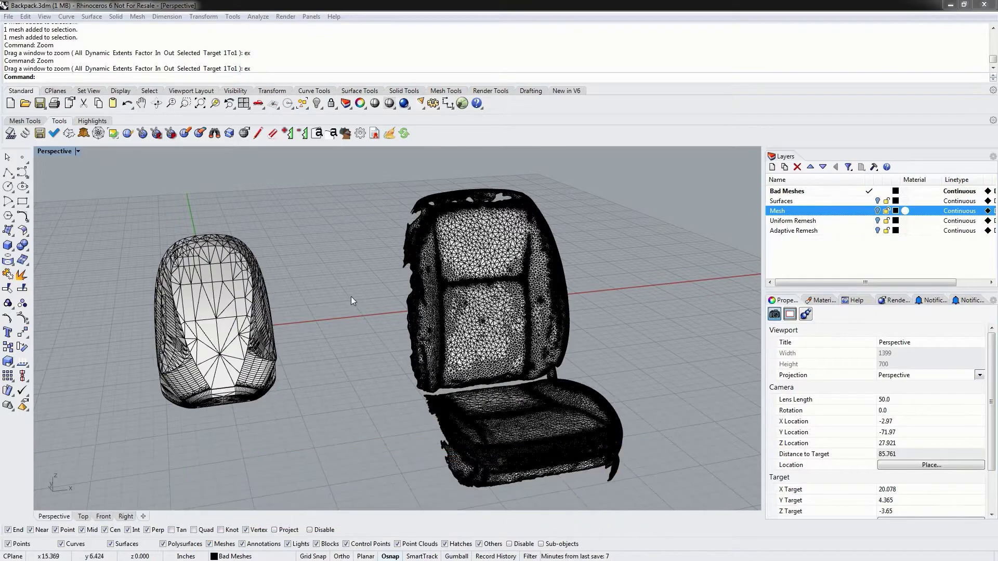
Compare the backpack and car seat meshes, then briefly select the seat back mesh to identify it.
{"action": "right_click_drag", "start_coordinate": [351, 297], "coordinate": [312, 257], "text": "shift"}
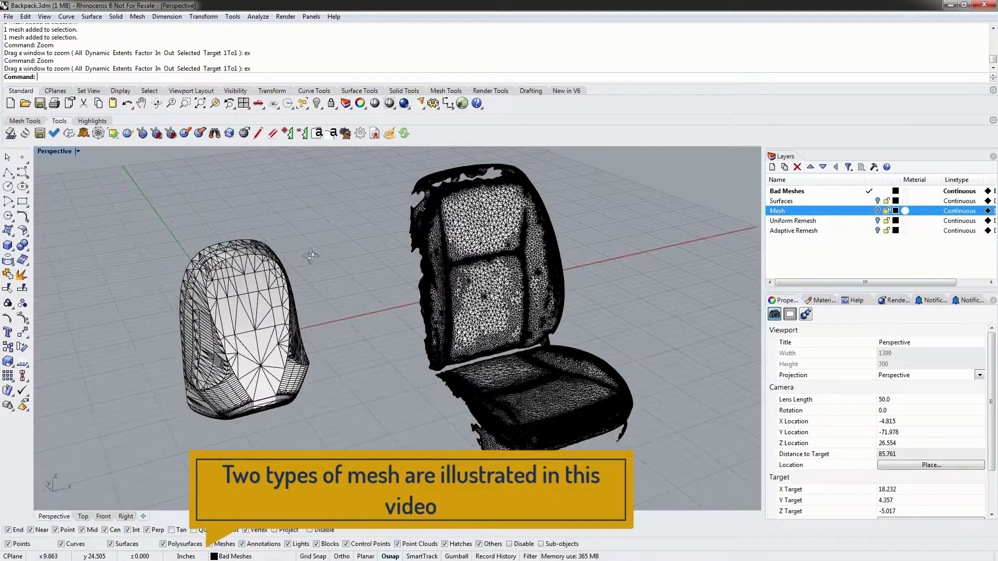
{"action": "right_click_drag", "start_coordinate": [311, 257], "coordinate": [289, 268]}
{"action": "right_click_drag", "start_coordinate": [588, 282], "coordinate": [442, 293], "text": "shift"}
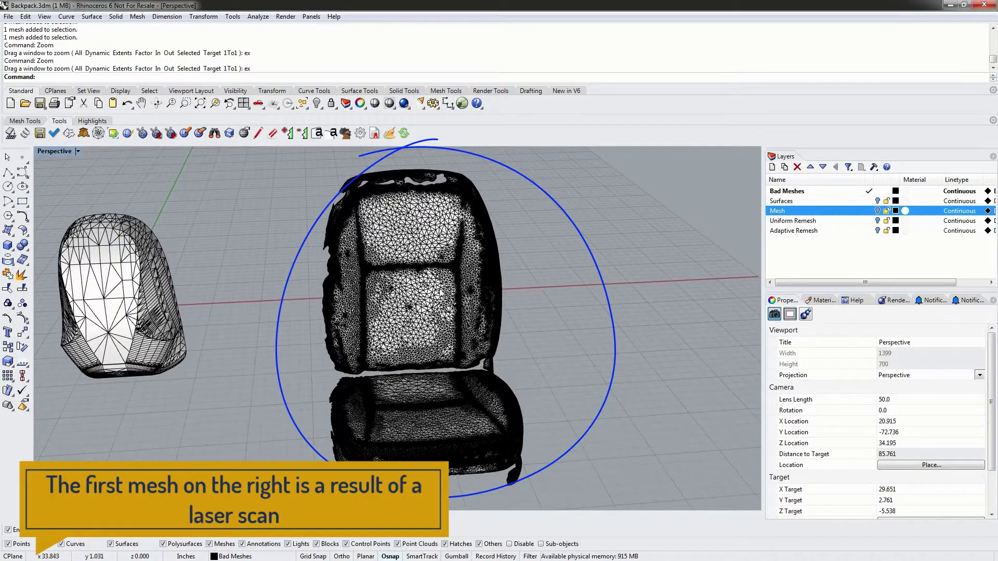
{"action": "left_click", "coordinate": [411, 278]}
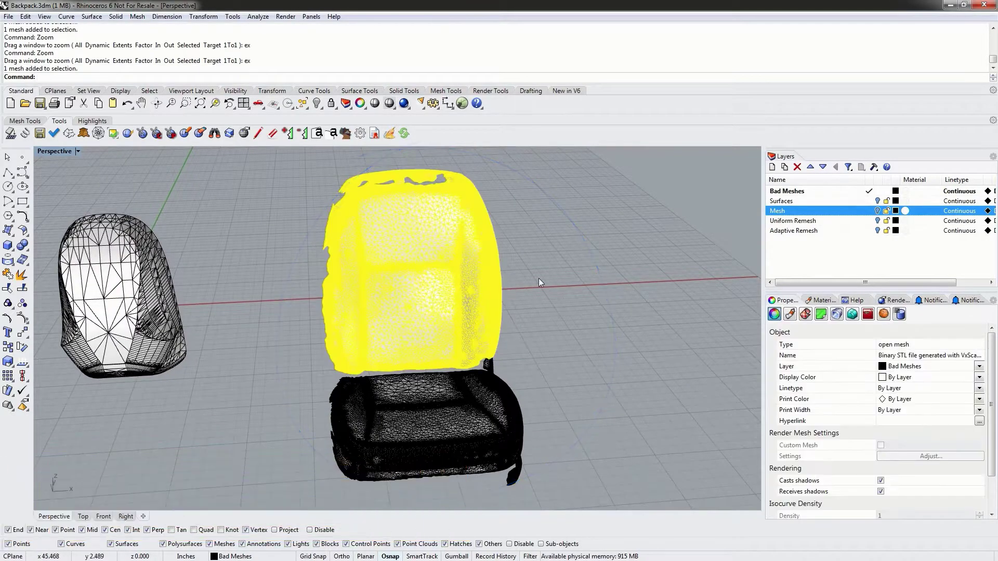
{"action": "key", "text": "Escape"}
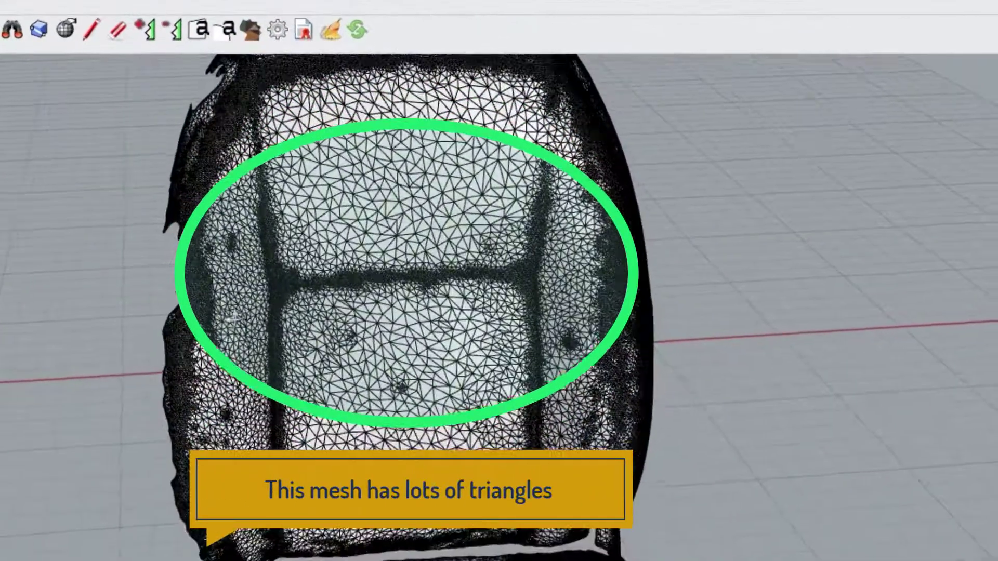
Examine the seat mesh's triangle density, and check its outer edges and upper area for raggedness and holes.
{"action": "right_click_drag", "start_coordinate": [387, 283], "coordinate": [394, 290]}
{"action": "right_click_drag", "start_coordinate": [351, 324], "coordinate": [358, 327]}
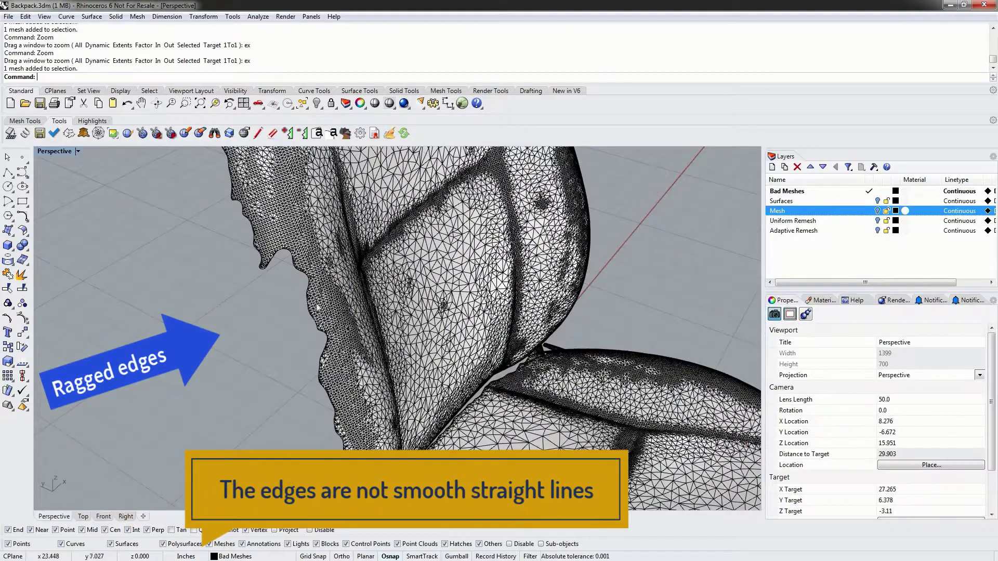
{"action": "right_click_drag", "start_coordinate": [319, 308], "coordinate": [255, 315]}
{"action": "right_click_drag", "start_coordinate": [412, 390], "coordinate": [520, 378]}
{"action": "right_click_drag", "start_coordinate": [382, 396], "coordinate": [310, 404]}
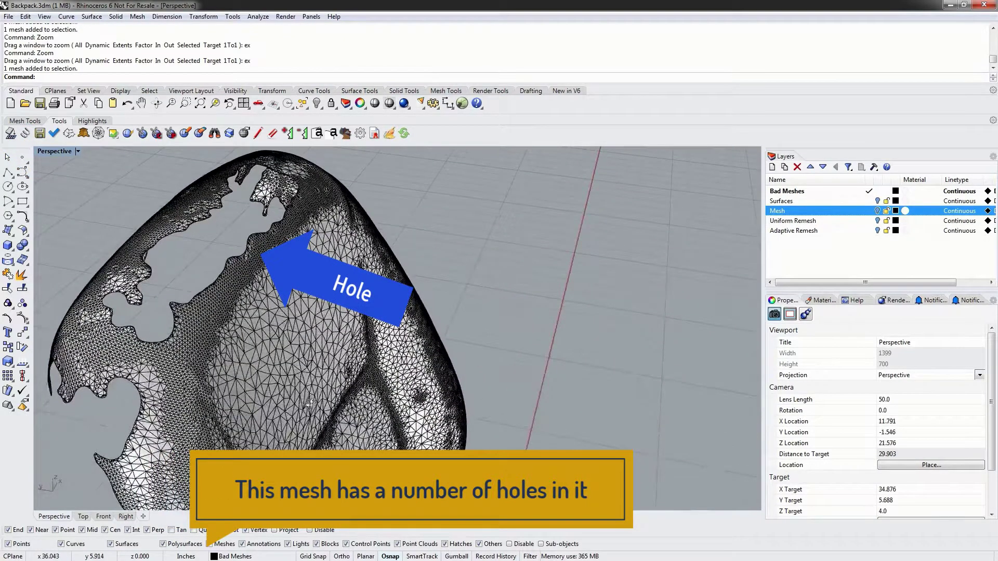
{"action": "right_click_drag", "start_coordinate": [309, 404], "coordinate": [294, 323]}
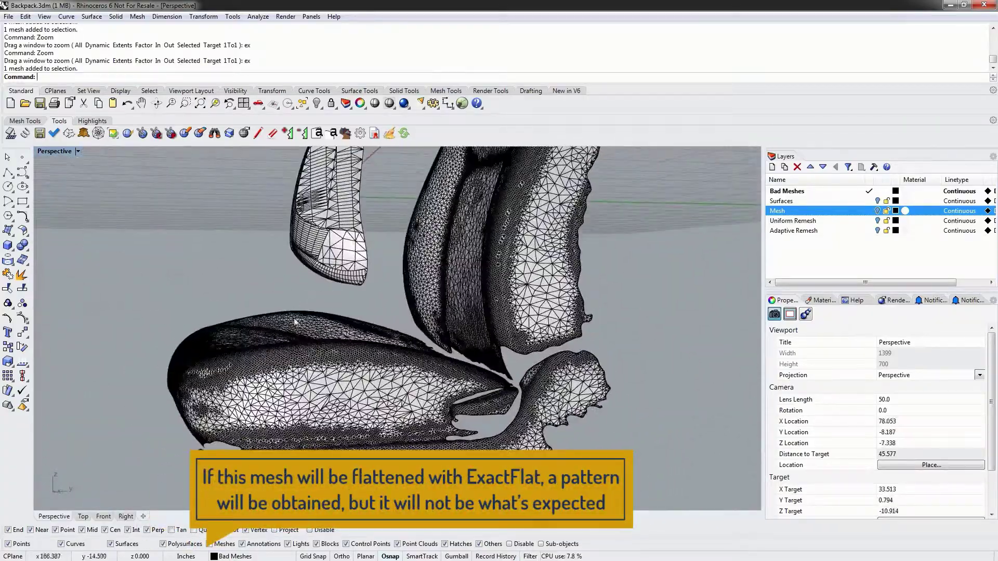
{"action": "right_click_drag", "start_coordinate": [368, 329], "coordinate": [387, 385]}
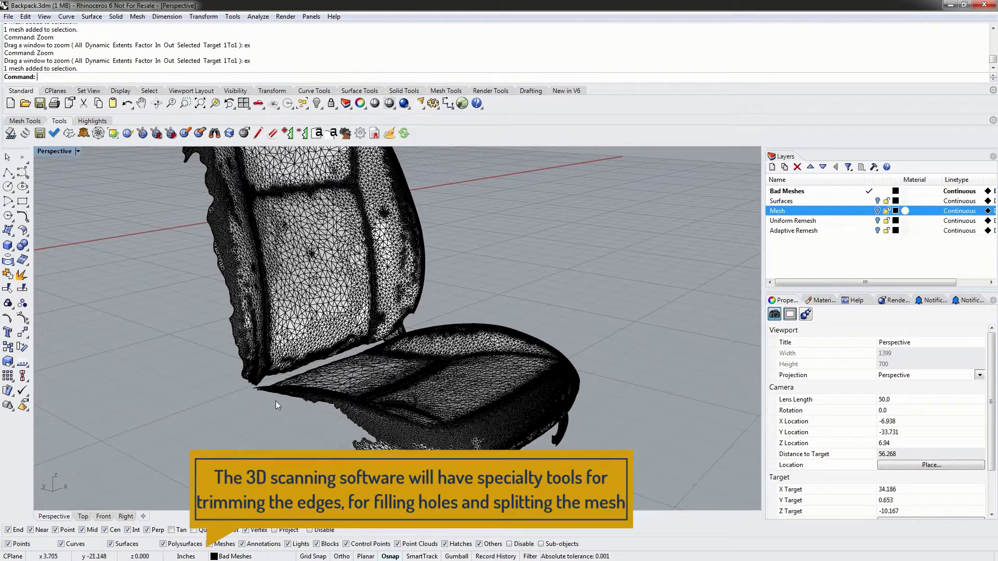
{"action": "right_click_drag", "start_coordinate": [452, 358], "coordinate": [420, 356]}
Inspect the backpack mesh up close, checking for gaps along the front panel's seam by selecting the meshes beside it.
{"action": "scroll", "coordinate": [421, 355], "scroll_direction": "down", "scroll_amount": 10}
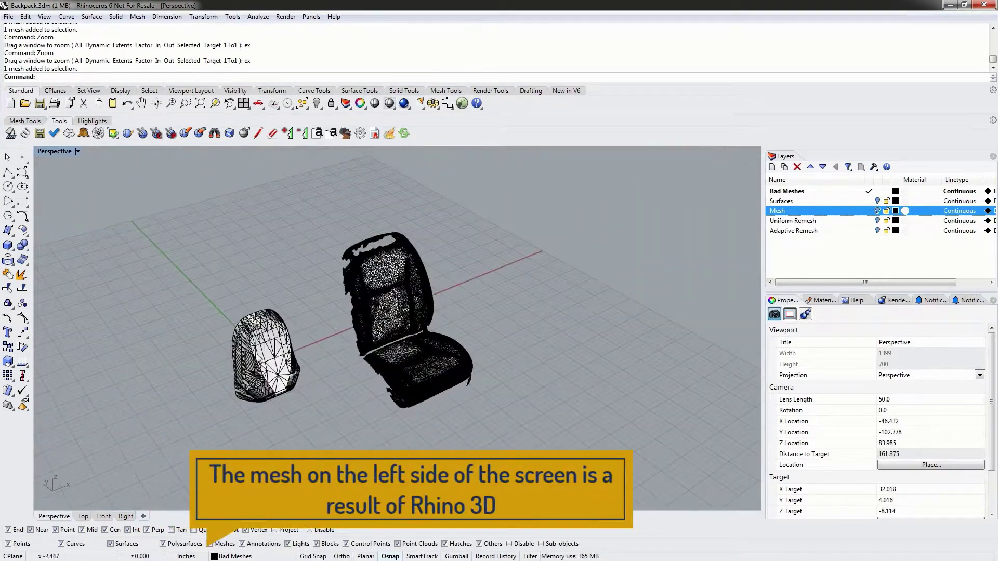
{"action": "scroll", "coordinate": [246, 384], "scroll_direction": "up", "scroll_amount": 8}
{"action": "mouse_move", "coordinate": [246, 385]}
{"action": "right_mouse_down", "text": "shift"}
{"action": "mouse_move", "coordinate": [282, 368]}
{"action": "mouse_move", "coordinate": [267, 389]}
{"action": "right_mouse_up", "text": "shift"}
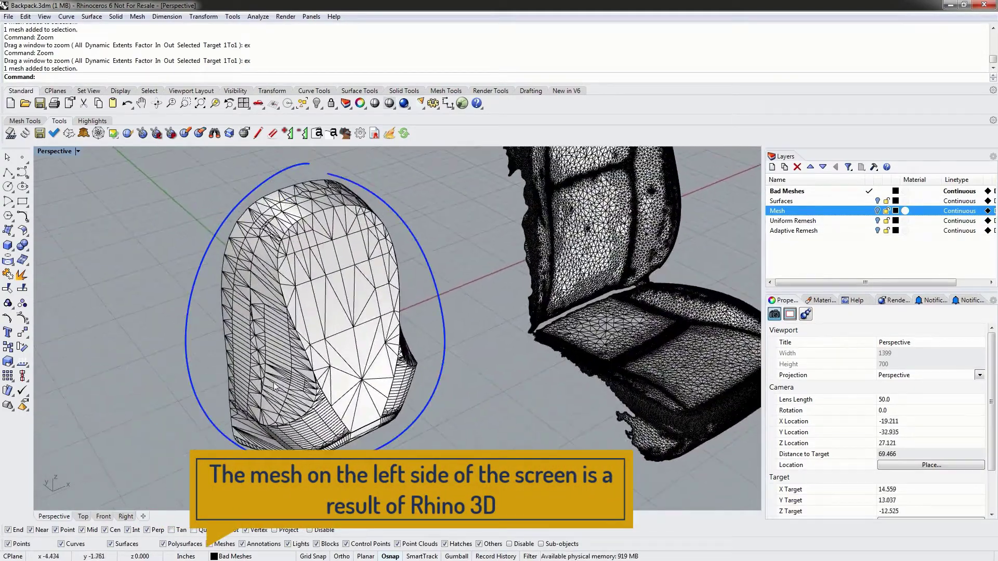
{"action": "mouse_move", "coordinate": [375, 373]}
{"action": "right_mouse_down"}
{"action": "mouse_move", "coordinate": [281, 339]}
{"action": "mouse_move", "coordinate": [376, 341]}
{"action": "right_mouse_up"}
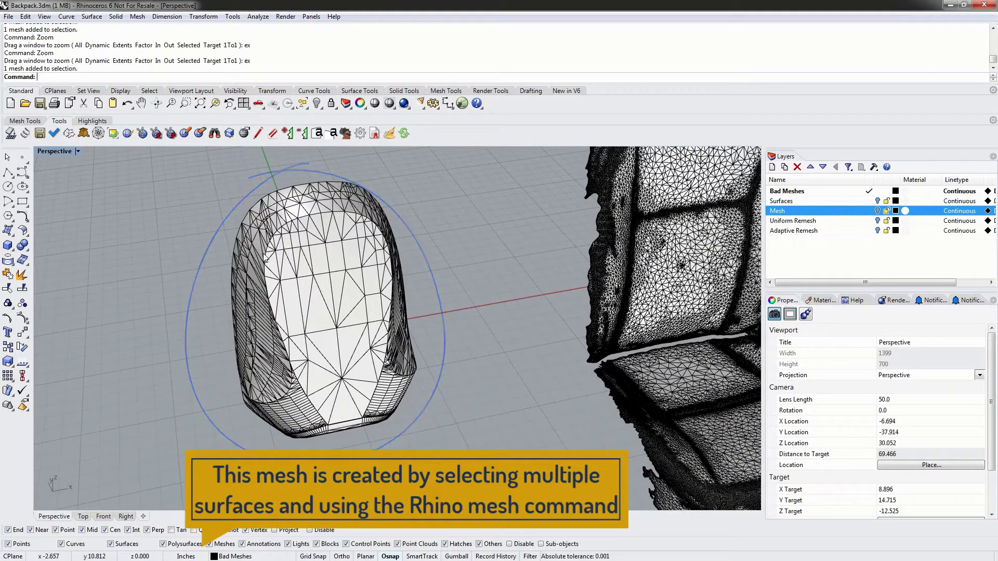
{"action": "right_click_drag", "start_coordinate": [261, 311], "coordinate": [353, 231]}
{"action": "right_click_drag", "start_coordinate": [387, 325], "coordinate": [281, 254]}
{"action": "scroll", "coordinate": [281, 254], "scroll_direction": "up", "scroll_amount": 9}
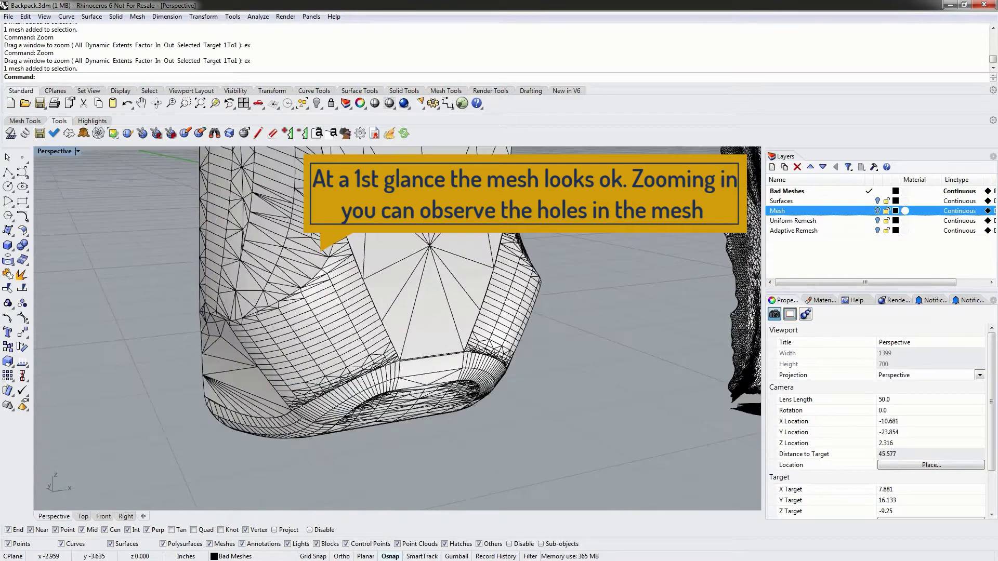
{"action": "scroll", "coordinate": [346, 324], "scroll_direction": "up", "scroll_amount": 3}
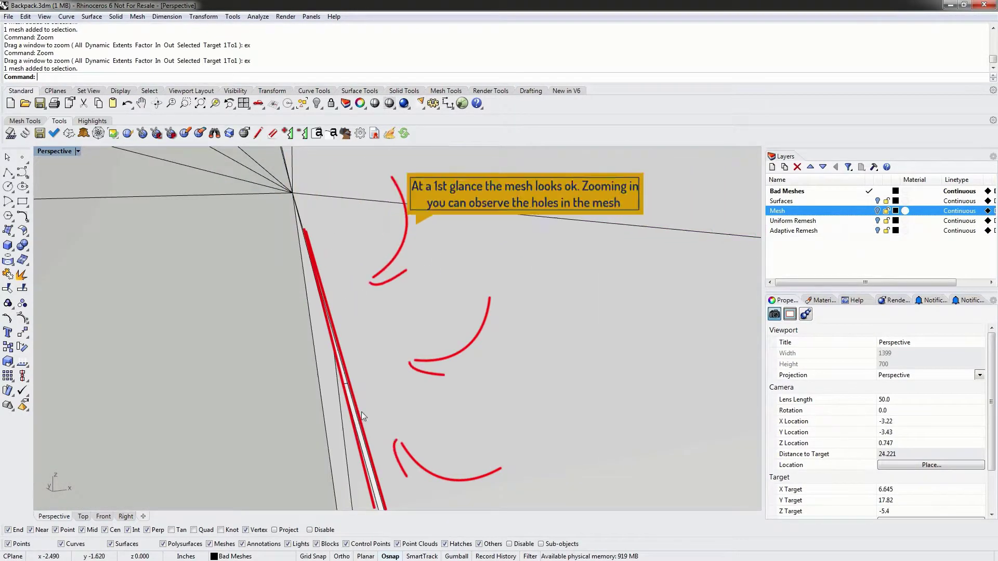
{"action": "left_click", "coordinate": [341, 413]}
{"action": "left_click", "coordinate": [372, 397]}
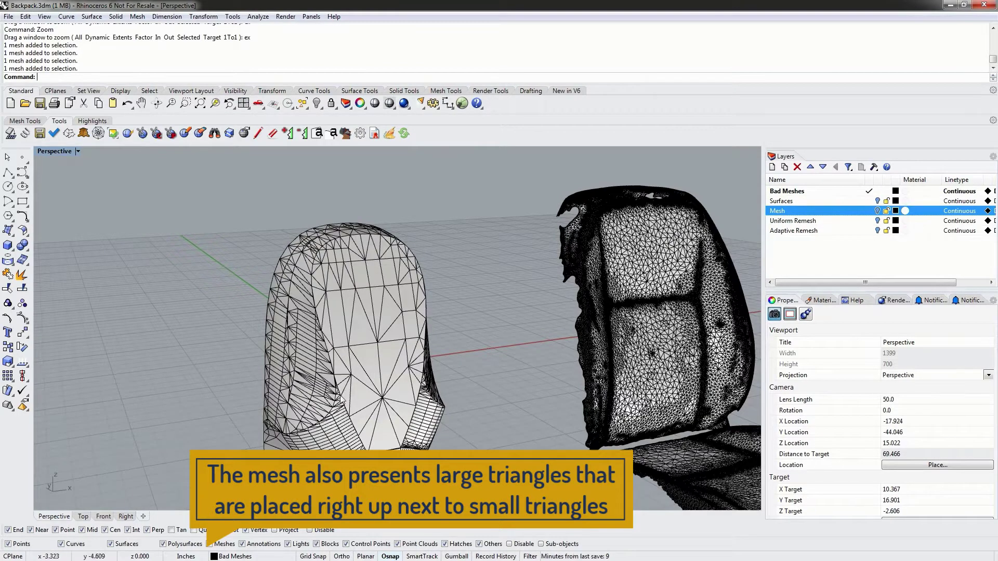
Examine the triangle sizes and aspect ratios around the backpack mesh's front panel and lower side corner.
{"action": "scroll", "coordinate": [341, 401], "scroll_direction": "up", "scroll_amount": 8}
{"action": "scroll", "coordinate": [328, 338], "scroll_direction": "down", "scroll_amount": 2}
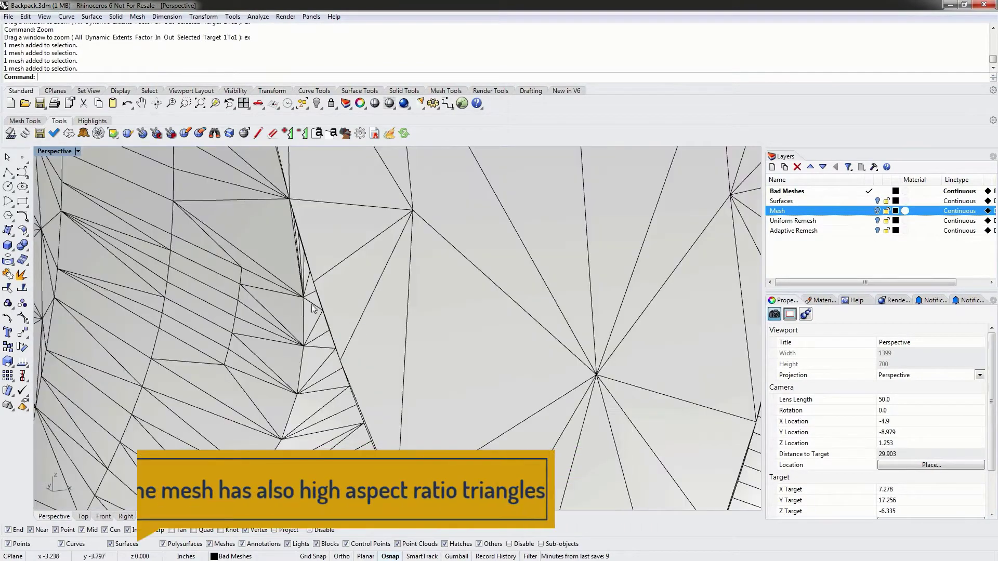
{"action": "scroll", "coordinate": [313, 313], "scroll_direction": "down", "scroll_amount": 4}
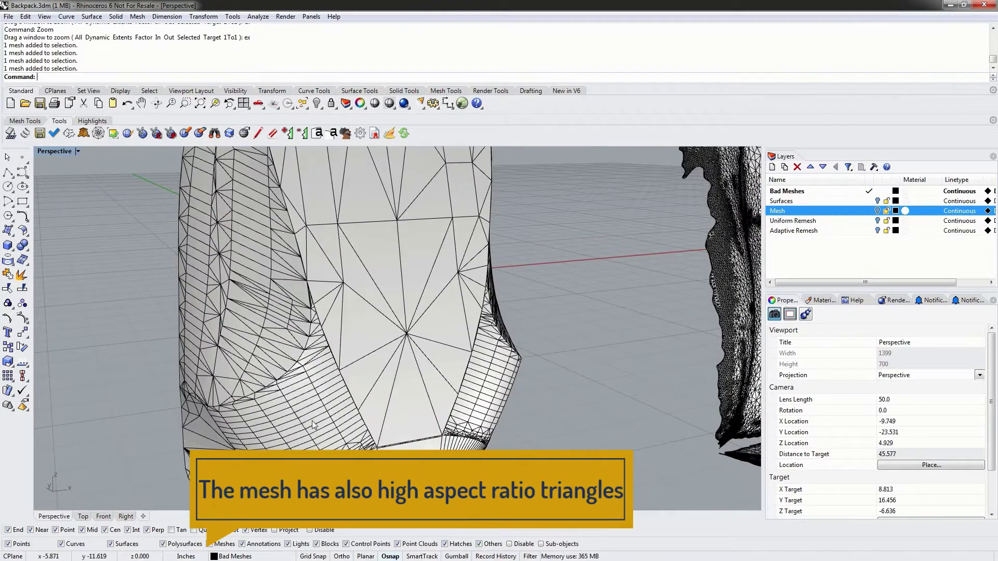
{"action": "right_click_drag", "start_coordinate": [313, 425], "coordinate": [343, 409]}
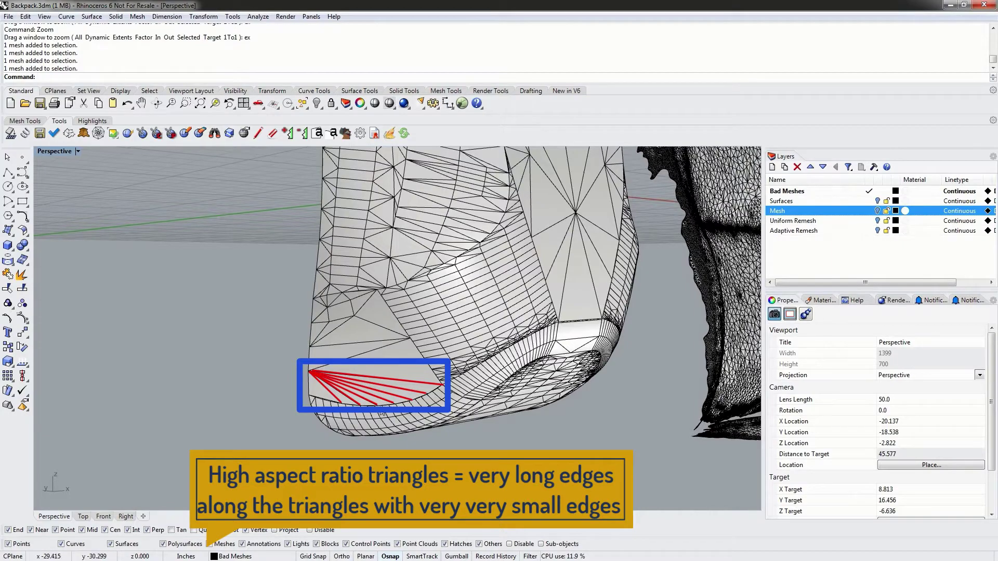
{"action": "right_click_drag", "start_coordinate": [415, 360], "coordinate": [303, 307]}
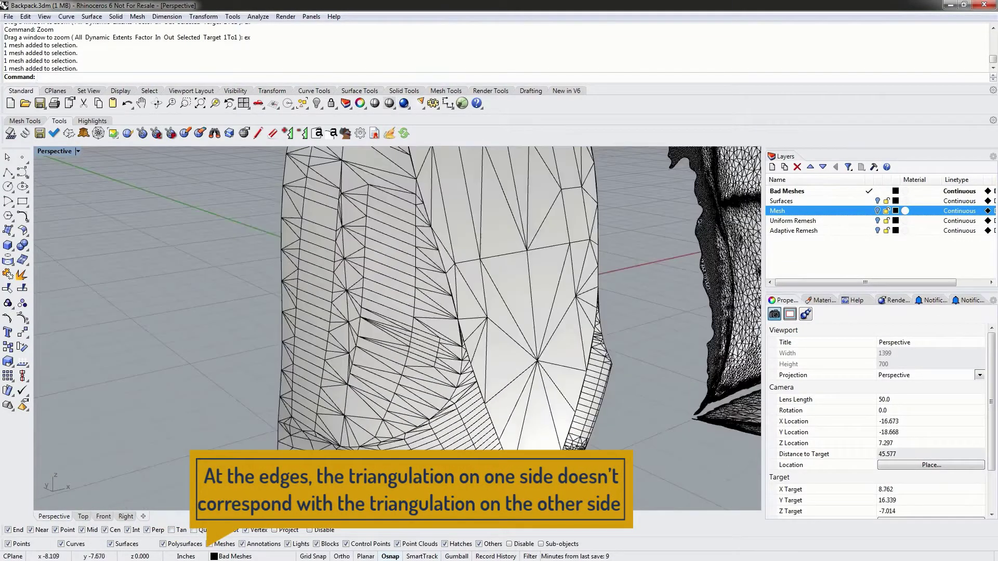
Check whether the triangulation matches across the backpack's lower seam by selecting the mesh on each side, then clear the selection.
{"action": "right_click_drag", "start_coordinate": [458, 481], "coordinate": [407, 390]}
{"action": "scroll", "coordinate": [320, 223], "scroll_direction": "up", "scroll_amount": 2}
{"action": "scroll", "coordinate": [321, 223], "scroll_direction": "up", "scroll_amount": 3}
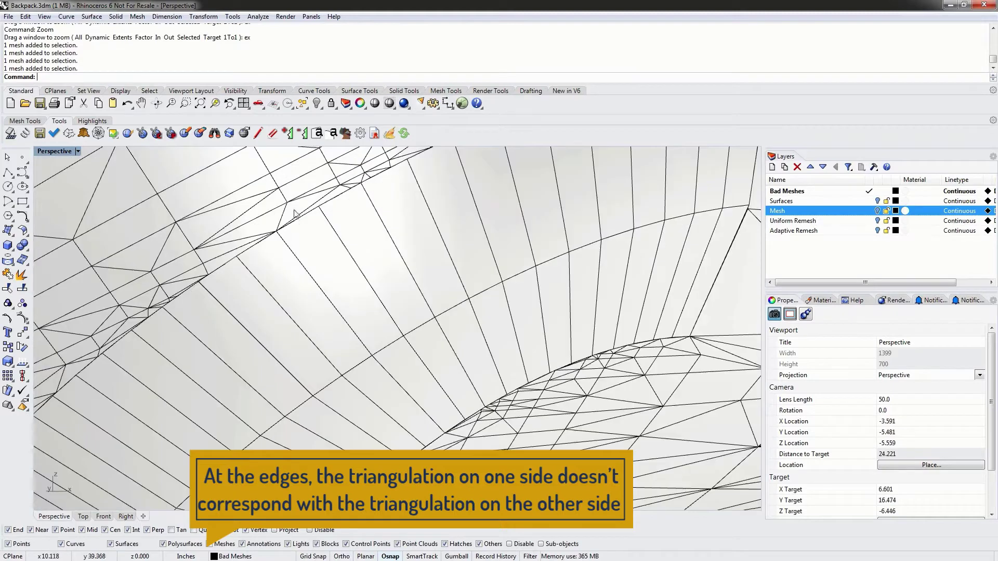
{"action": "left_click", "coordinate": [130, 352]}
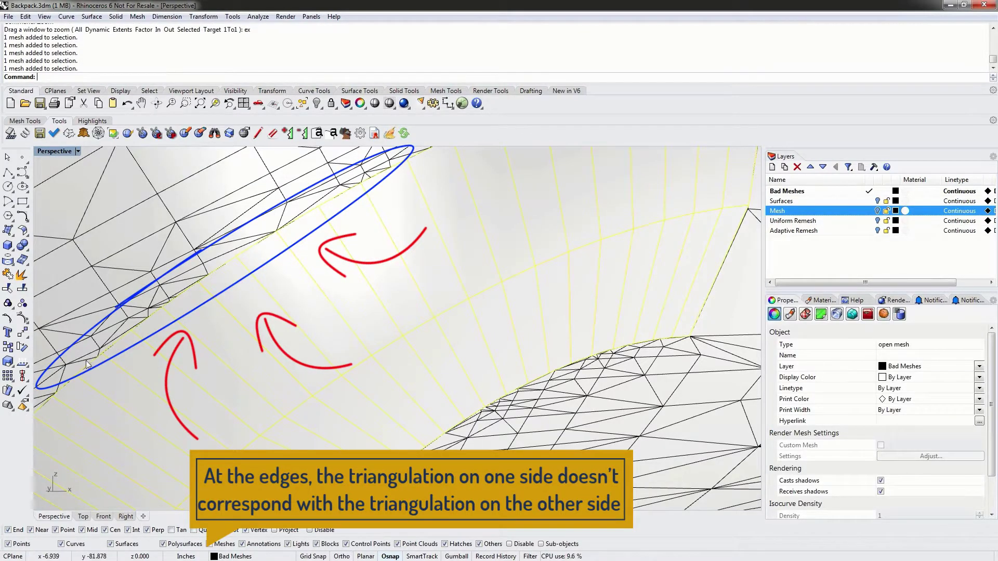
{"action": "left_click", "coordinate": [94, 346]}
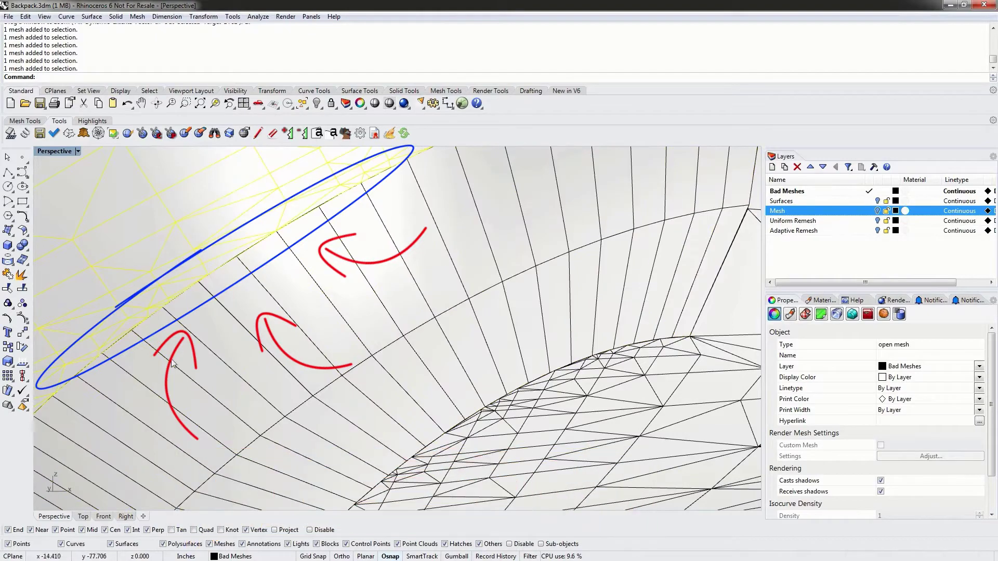
{"action": "scroll", "coordinate": [285, 292], "scroll_direction": "down", "scroll_amount": 10}
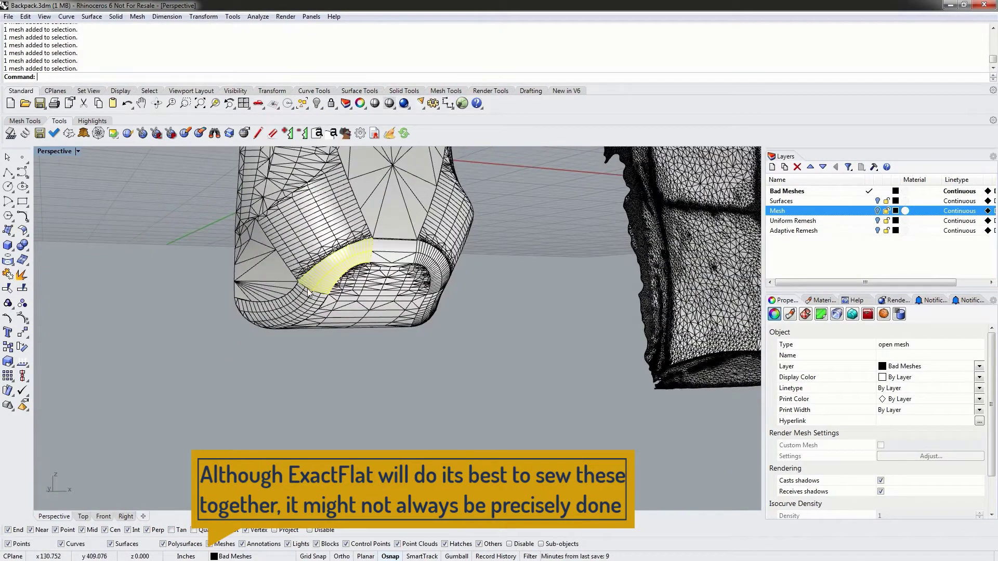
{"action": "left_click", "coordinate": [337, 371]}
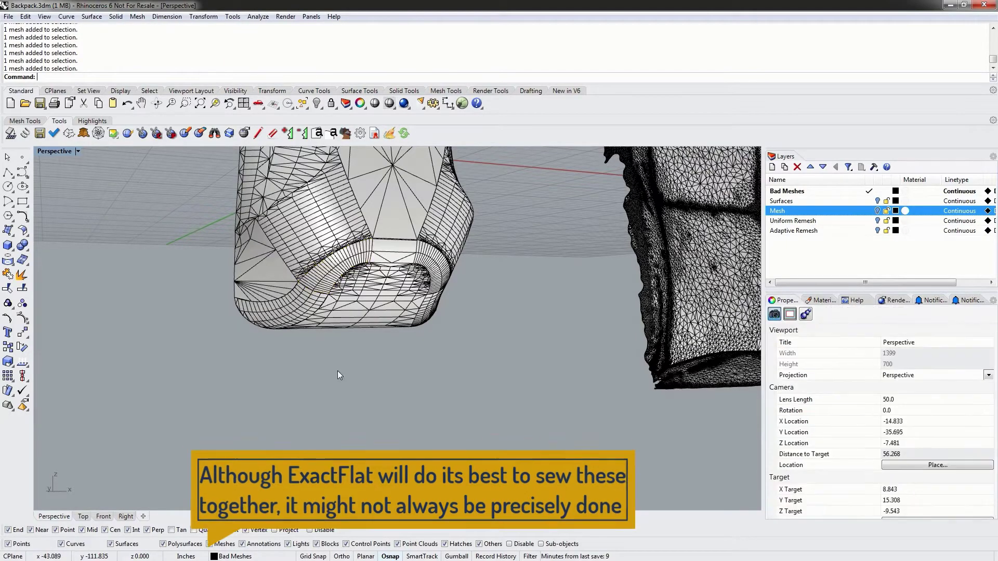
Make the Mesh layer current and hide the Bad Meshes layer.
{"action": "right_click_drag", "start_coordinate": [338, 370], "coordinate": [387, 339]}
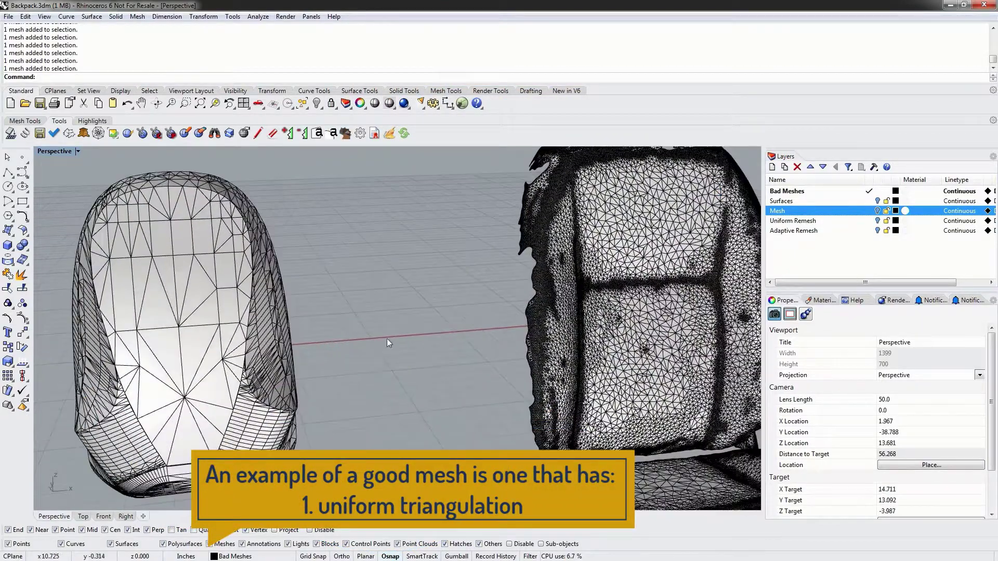
{"action": "scroll", "coordinate": [387, 339], "scroll_direction": "down", "scroll_amount": 5}
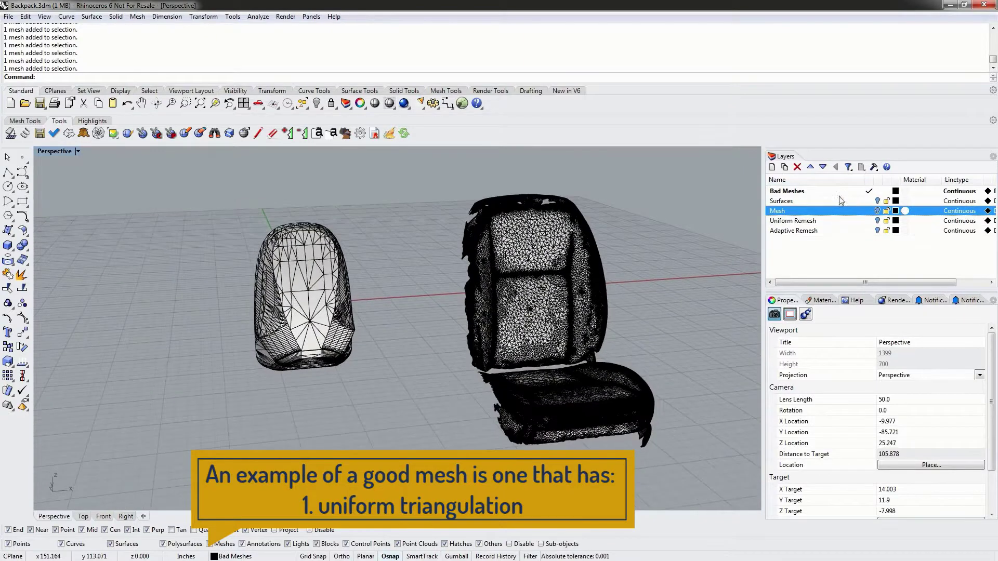
{"action": "left_click", "coordinate": [870, 210]}
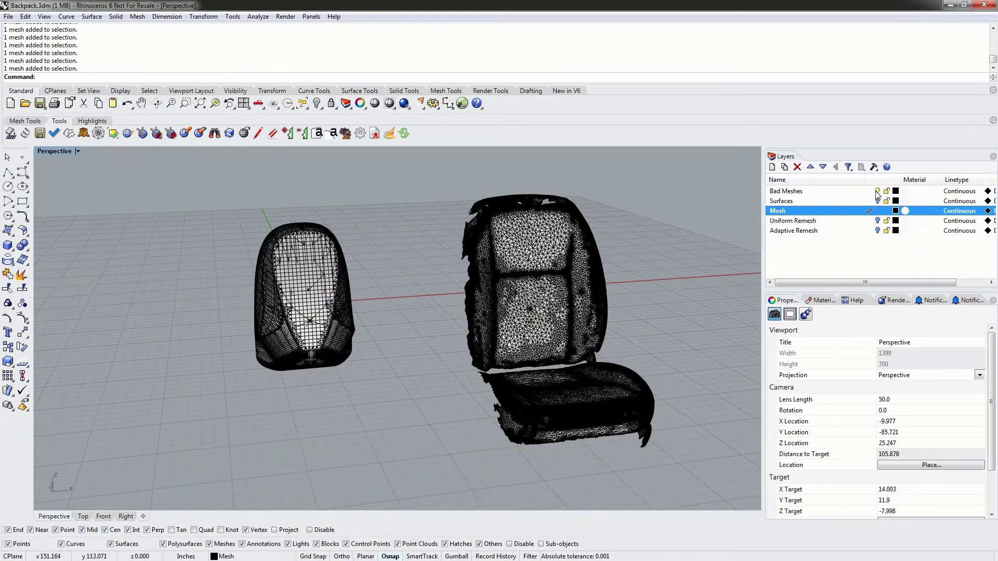
{"action": "left_click", "coordinate": [878, 191]}
Examine the joints between the panels of the backpack on the Mesh layer for matching triangulation.
{"action": "right_click_drag", "start_coordinate": [314, 317], "coordinate": [356, 341]}
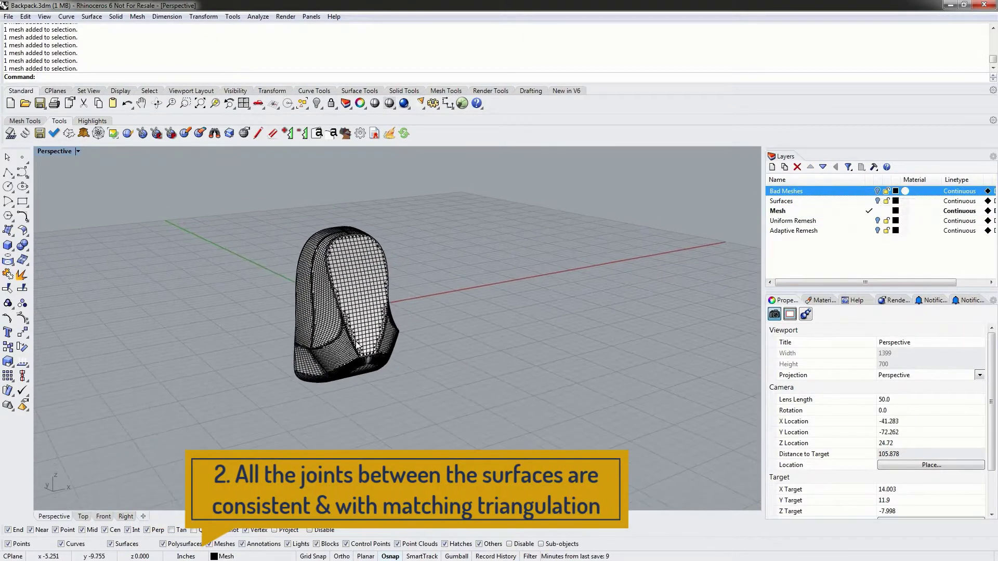
{"action": "scroll", "coordinate": [349, 327], "scroll_direction": "up", "scroll_amount": 10}
{"action": "scroll", "coordinate": [321, 309], "scroll_direction": "up", "scroll_amount": 2}
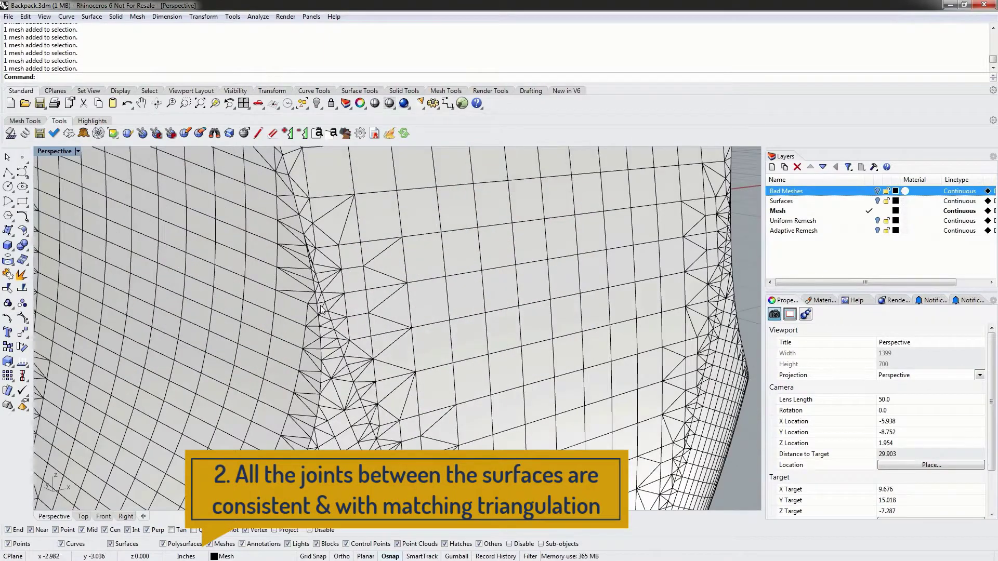
{"action": "scroll", "coordinate": [357, 389], "scroll_direction": "down", "scroll_amount": 10}
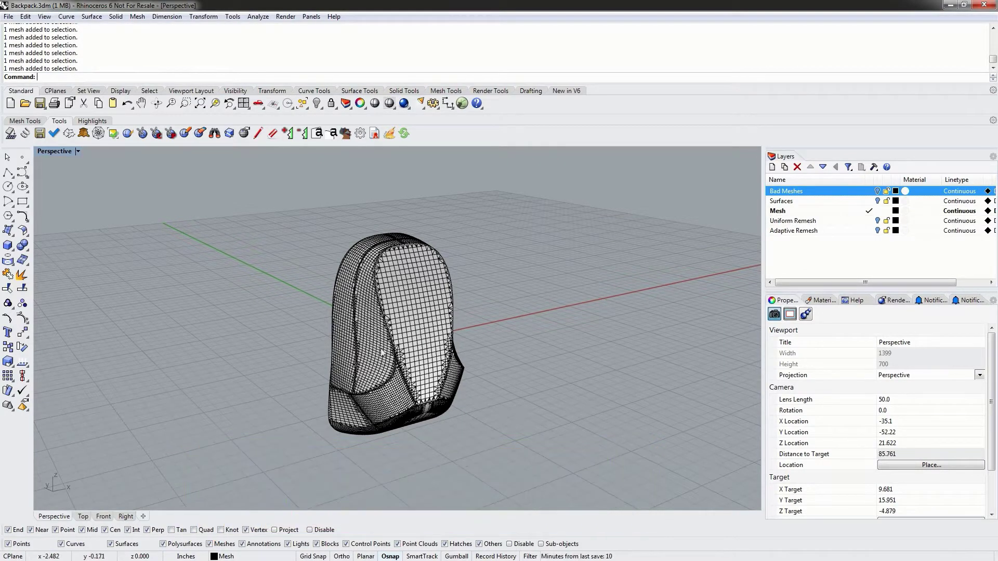
Examine the quad and triangle grid on the backpack mesh's front, back and underside.
{"action": "scroll", "coordinate": [387, 321], "scroll_direction": "up", "scroll_amount": 6}
{"action": "right_click_drag", "start_coordinate": [387, 321], "coordinate": [376, 280]}
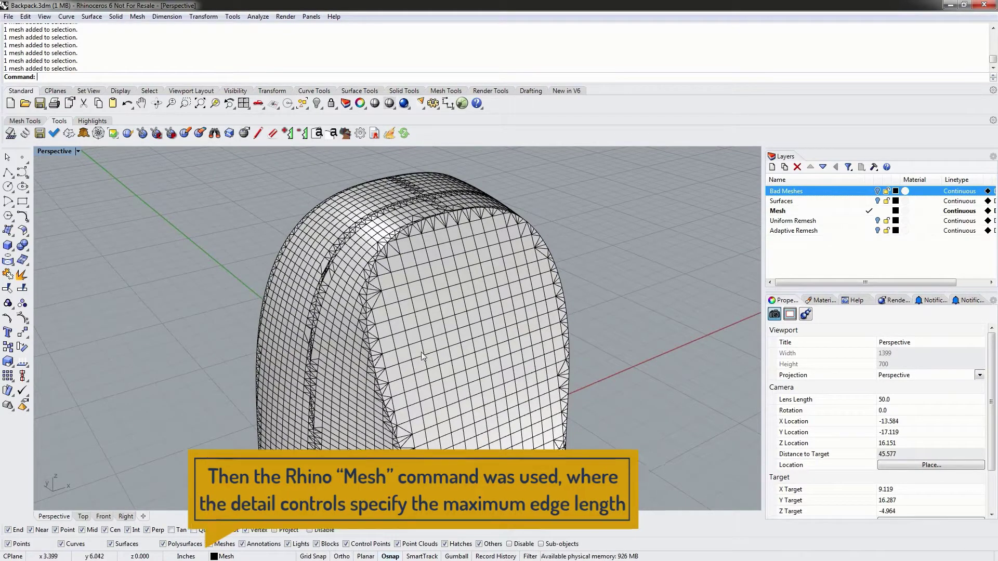
{"action": "right_click_drag", "start_coordinate": [382, 387], "coordinate": [530, 347]}
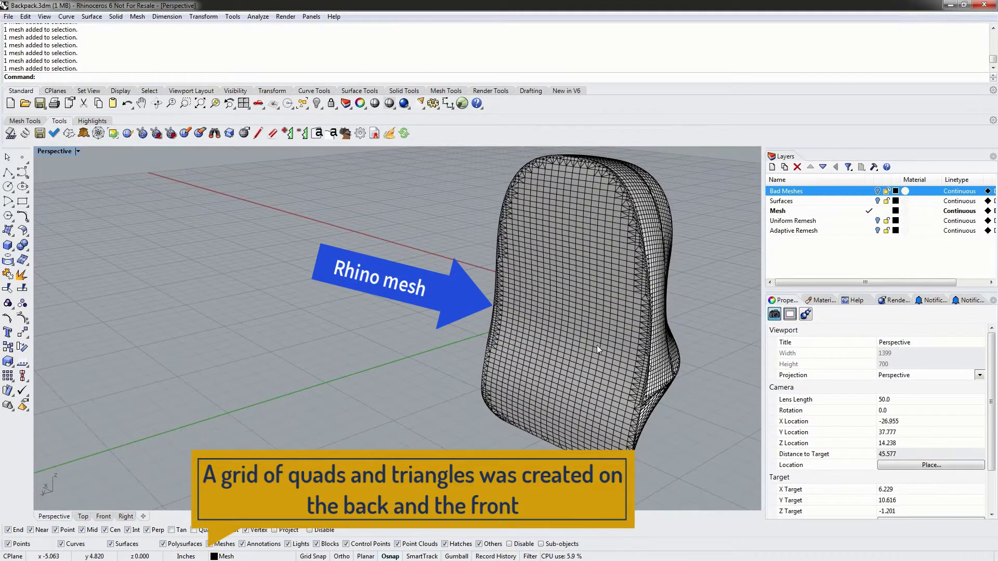
{"action": "right_click_drag", "start_coordinate": [597, 345], "coordinate": [415, 350]}
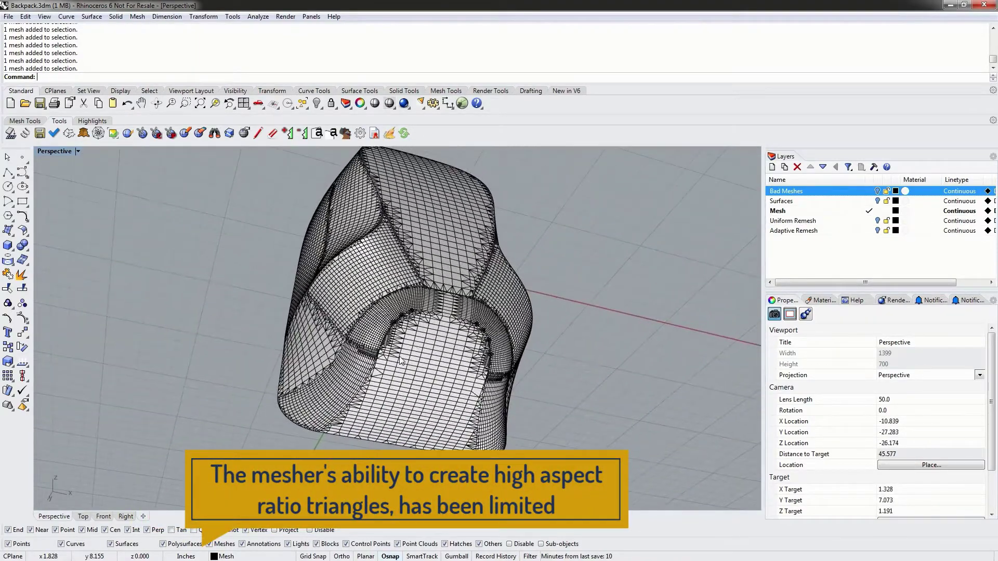
{"action": "scroll", "coordinate": [400, 360], "scroll_direction": "up", "scroll_amount": 4}
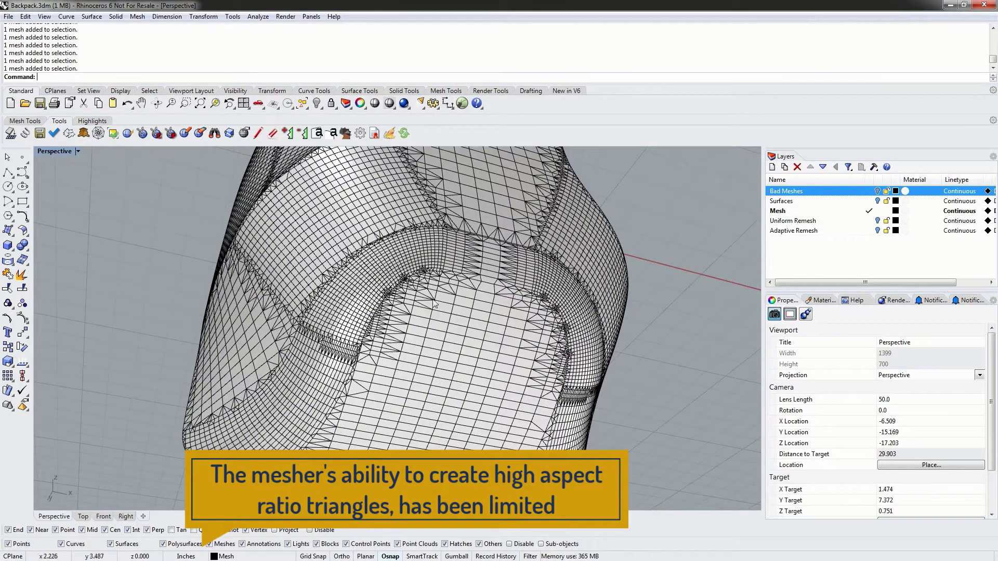
{"action": "right_click_drag", "start_coordinate": [456, 267], "coordinate": [390, 360]}
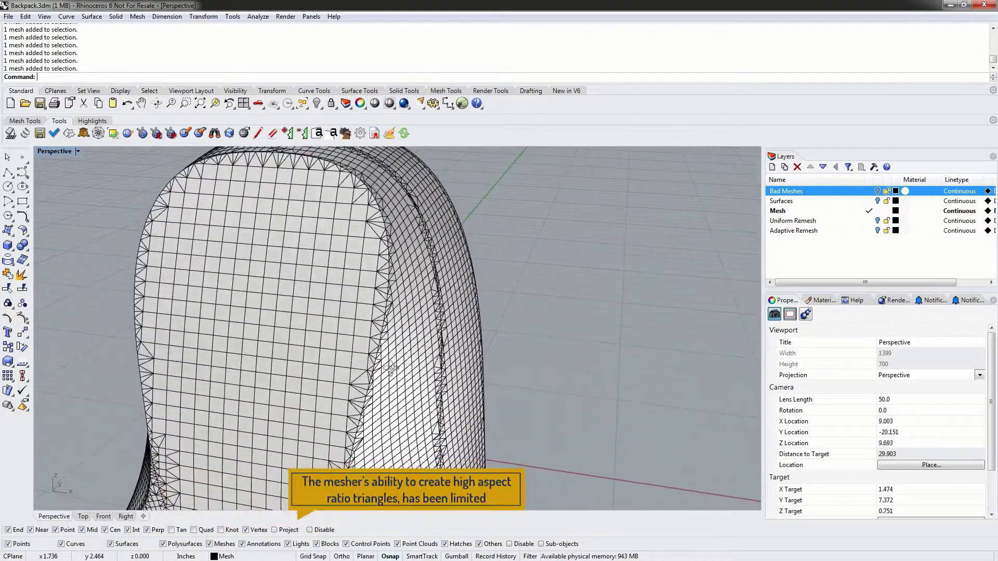
{"action": "scroll", "coordinate": [392, 361], "scroll_direction": "down", "scroll_amount": 4}
{"action": "right_click_drag", "start_coordinate": [403, 420], "coordinate": [440, 374], "text": "shift"}
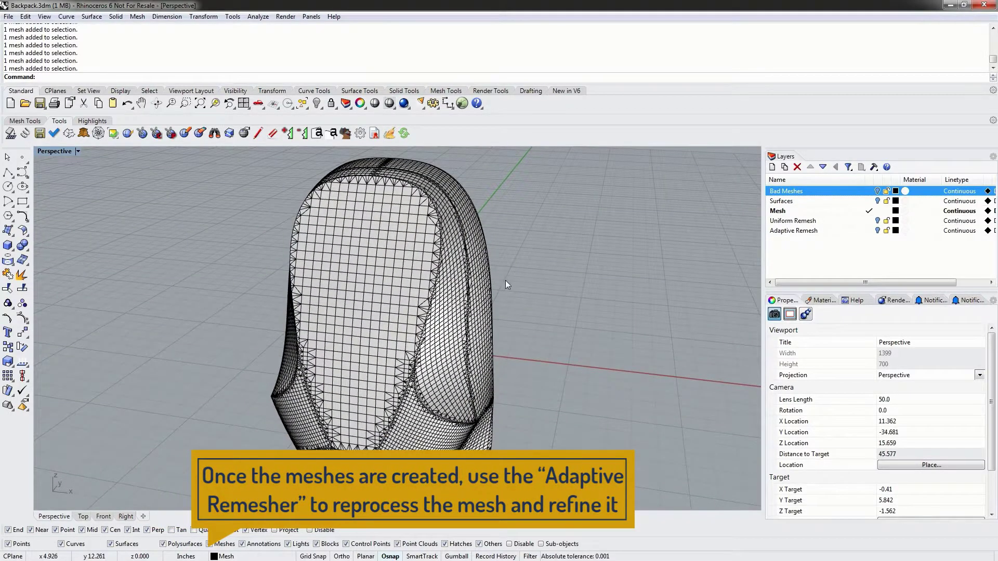
Make the Adaptive Remesh layer current and hide the Mesh layer.
{"action": "left_click", "coordinate": [483, 263]}
{"action": "left_click", "coordinate": [558, 253]}
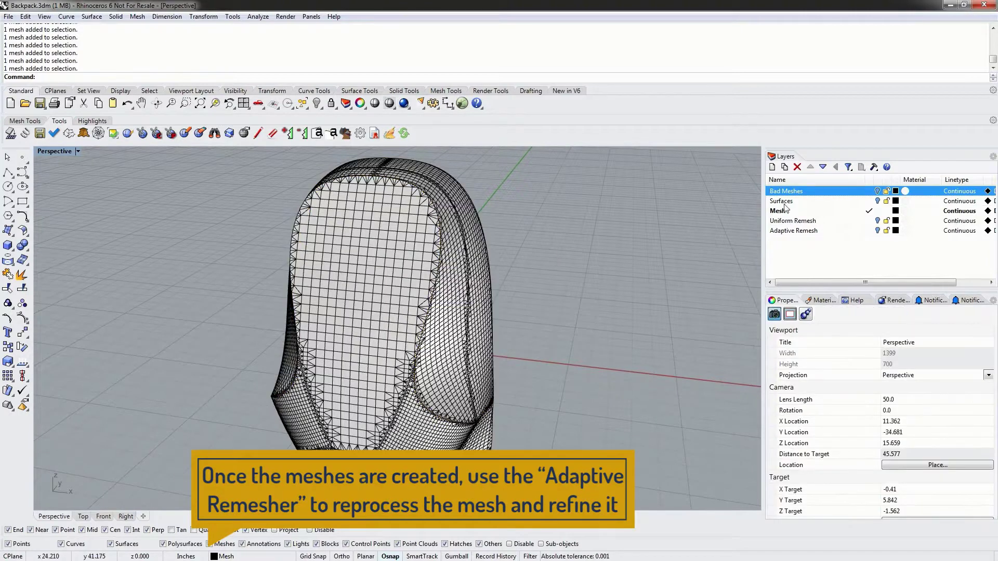
{"action": "left_click", "coordinate": [871, 230]}
{"action": "left_click", "coordinate": [877, 210]}
Examine the refined backpack mesh on the Adaptive Remesh layer for near-equilateral triangles and smooth size gradation around the lower corners and curved areas.
{"action": "right_click_drag", "start_coordinate": [430, 419], "coordinate": [359, 396]}
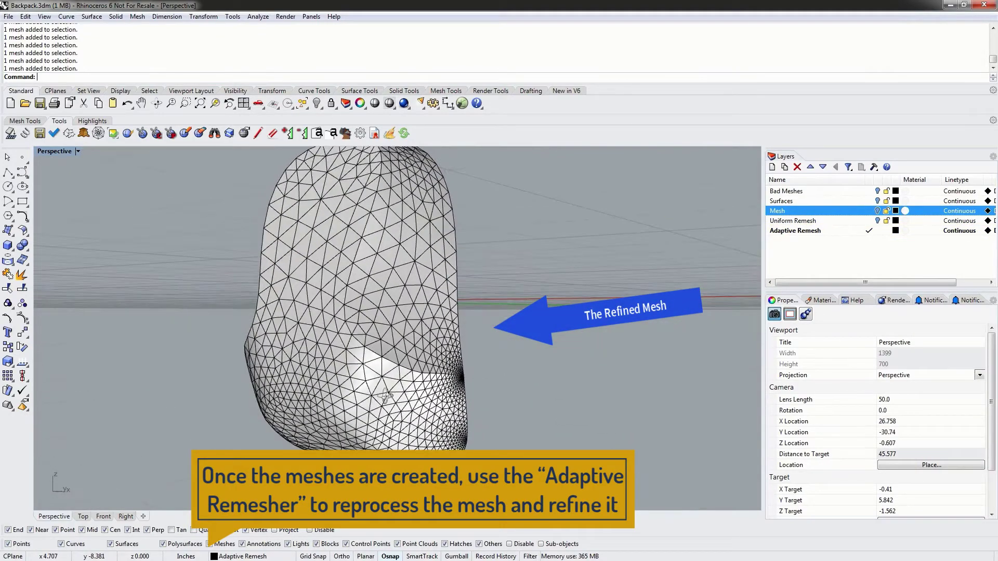
{"action": "left_click", "coordinate": [385, 396]}
{"action": "left_click", "coordinate": [183, 305]}
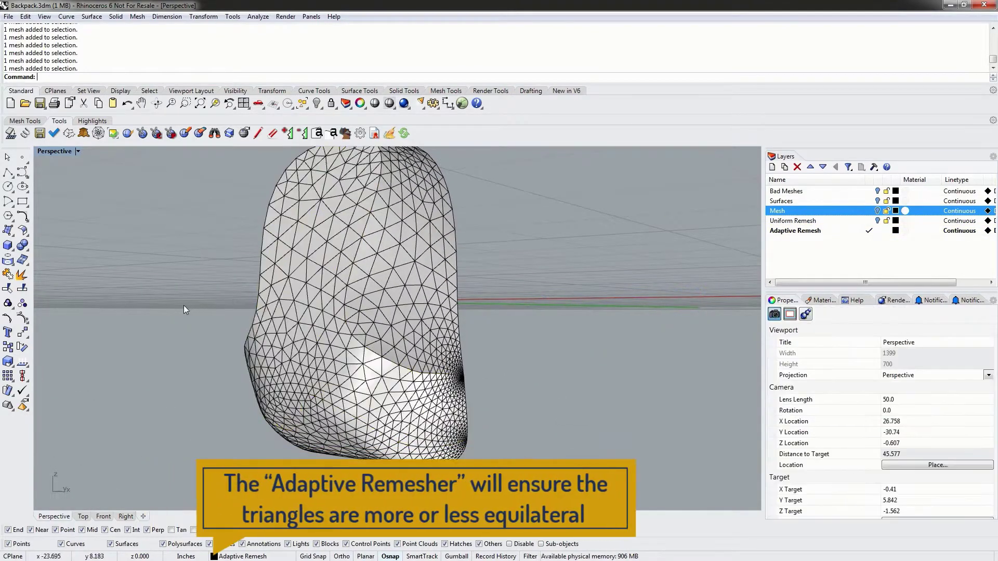
{"action": "right_click_drag", "start_coordinate": [183, 305], "coordinate": [485, 386]}
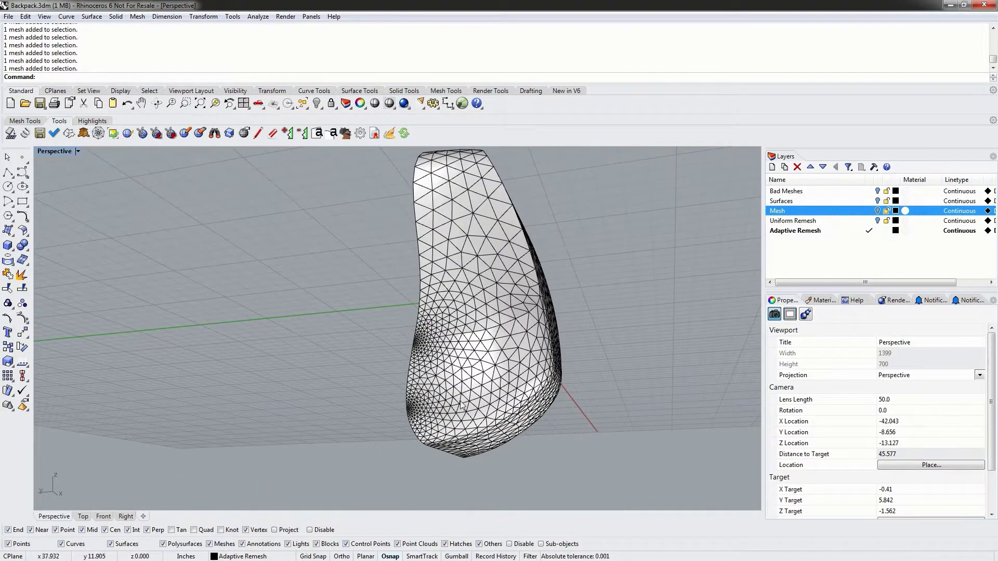
{"action": "scroll", "coordinate": [410, 414], "scroll_direction": "up", "scroll_amount": 5}
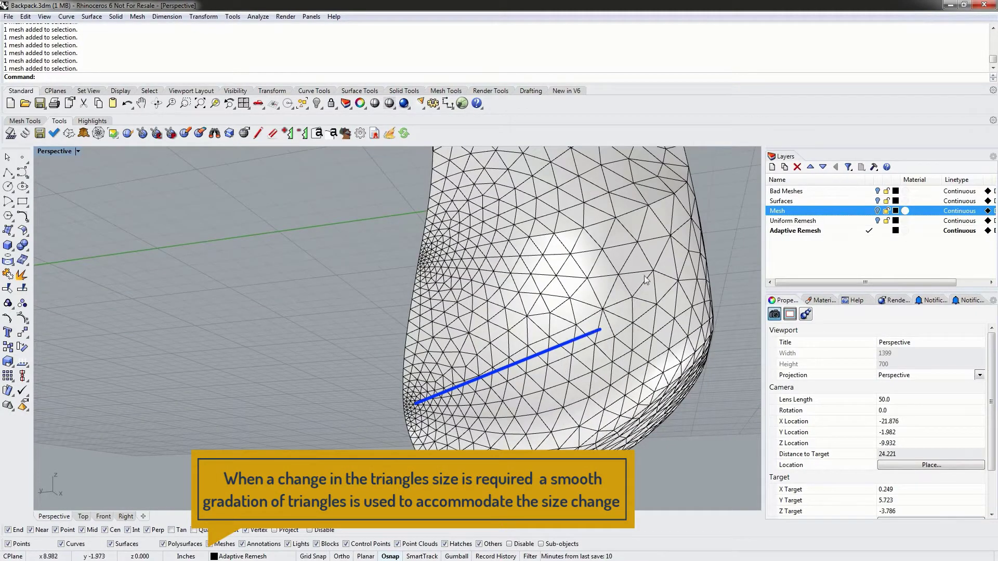
{"action": "right_click_drag", "start_coordinate": [630, 314], "coordinate": [577, 322]}
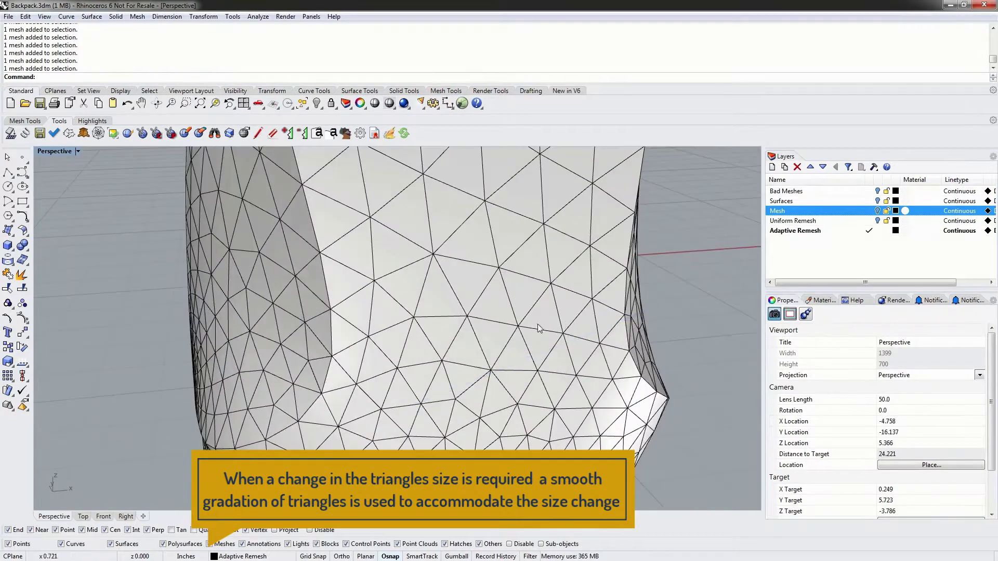
{"action": "scroll", "coordinate": [513, 318], "scroll_direction": "down", "scroll_amount": 8}
{"action": "right_click_drag", "start_coordinate": [502, 260], "coordinate": [529, 283]}
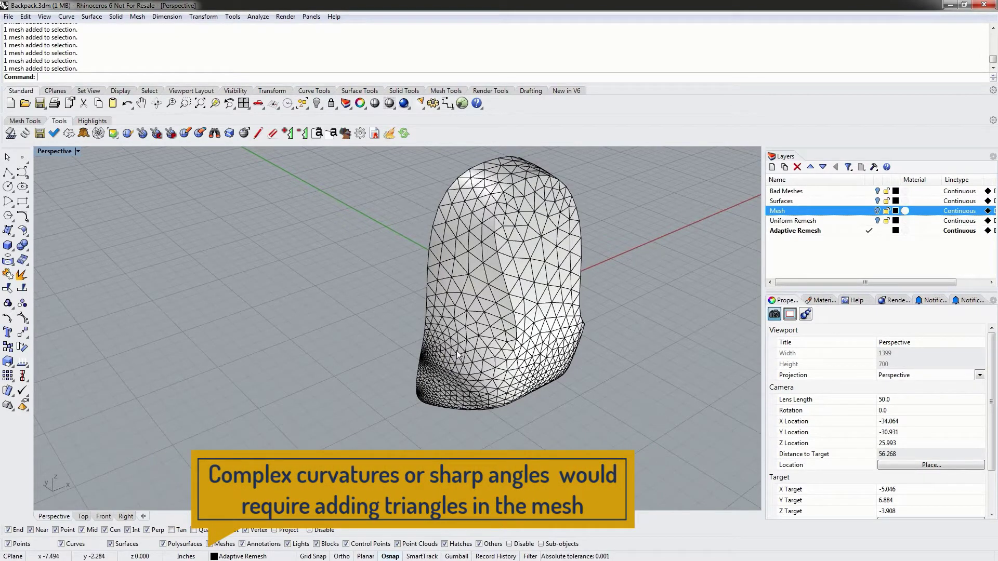
{"action": "right_click_drag", "start_coordinate": [492, 358], "coordinate": [505, 365]}
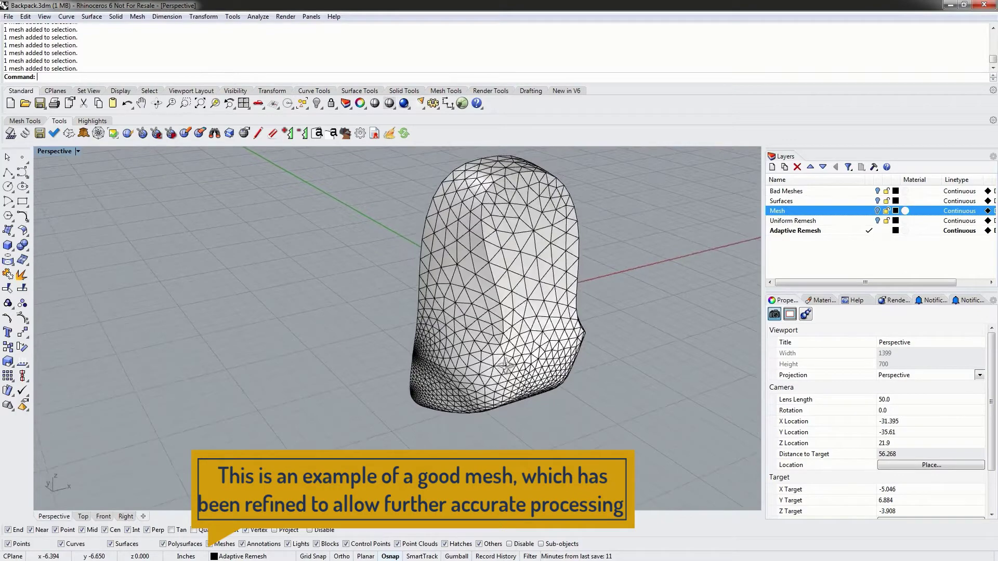
{"action": "right_click_drag", "start_coordinate": [504, 366], "coordinate": [436, 351]}
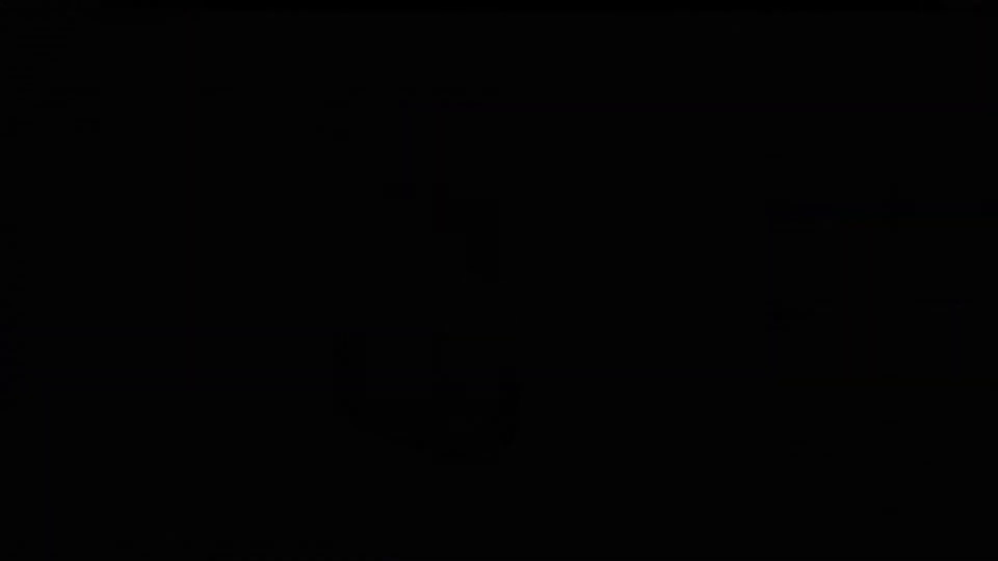